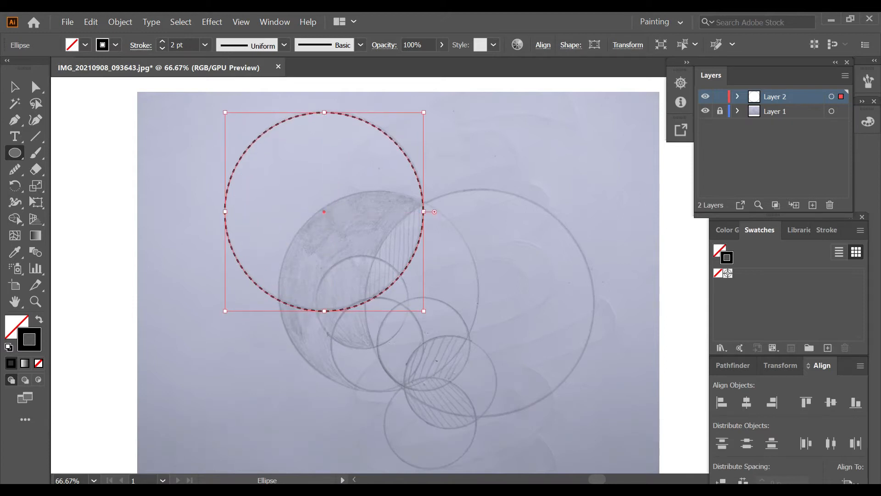
Trace the large right-hand circle of the sketch with the Ellipse tool, adjusting its width and position to match the pencil line.
key(ctrl+shift+a)
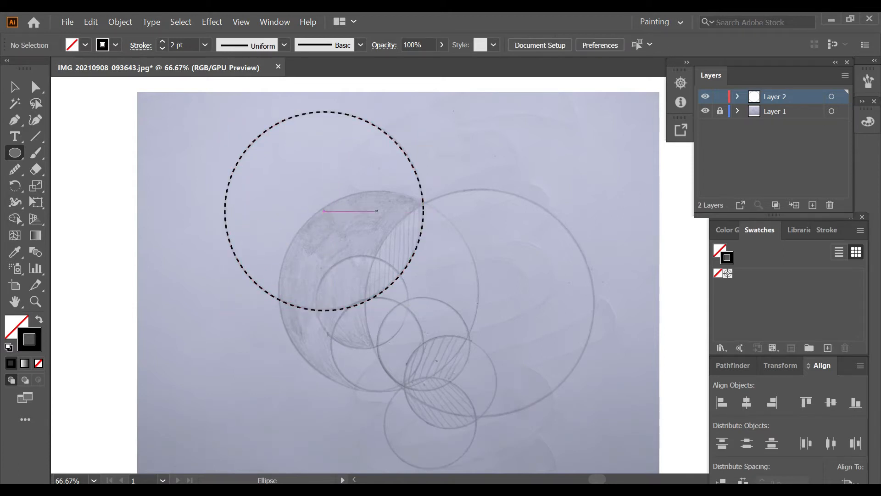
scroll(376, 211, down, 1)
drag(399, 186, 593, 381)
drag(398, 283, 367, 283)
key(shift+Up)
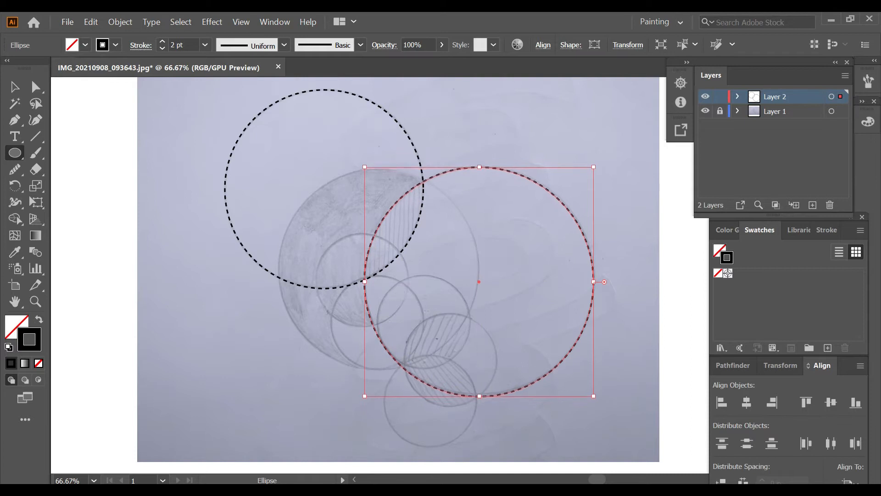
Draw another circle over the sketch's middle circle that bounds the shaded crescent, and fit it to the pencil line.
key(ctrl+shift+a)
mouse_move(283, 172)
mouse_down()
mouse_move(303, 177)
mouse_move(438, 349)
mouse_move(479, 369)
mouse_up()
drag(284, 270, 278, 271)
key(ctrl+shift+a)
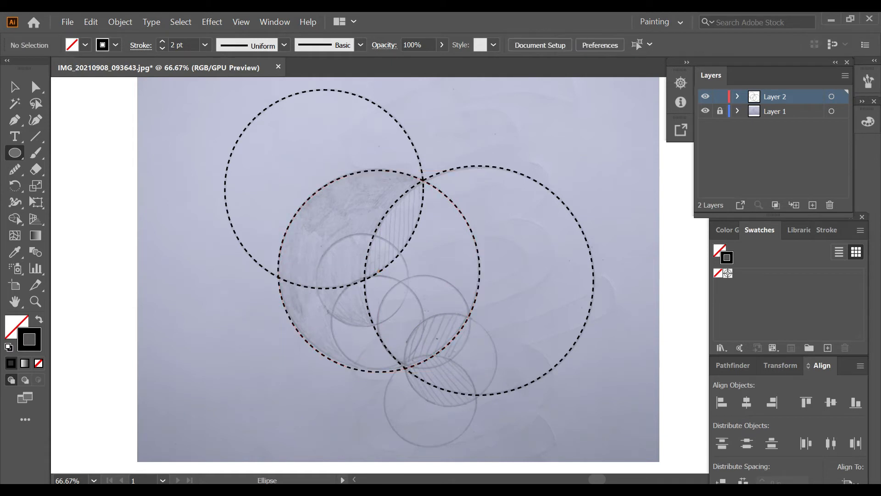
Trace the small sketched circle inside the shaded crescent and scale it to the pencil line.
drag(315, 240, 395, 321)
drag(394, 281, 409, 288)
scroll(409, 288, down, 1)
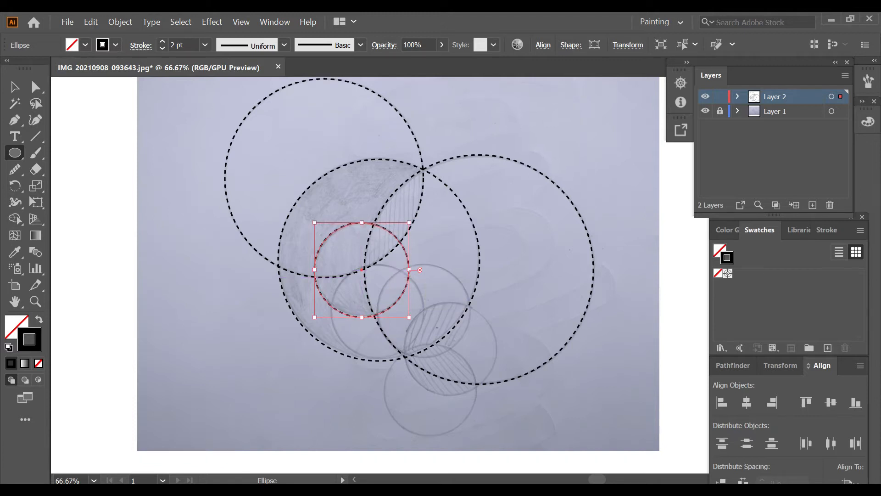
Duplicate the small circle onto the two neighbouring small sketched circles just below it.
key(v)
drag(362, 269, 423, 311)
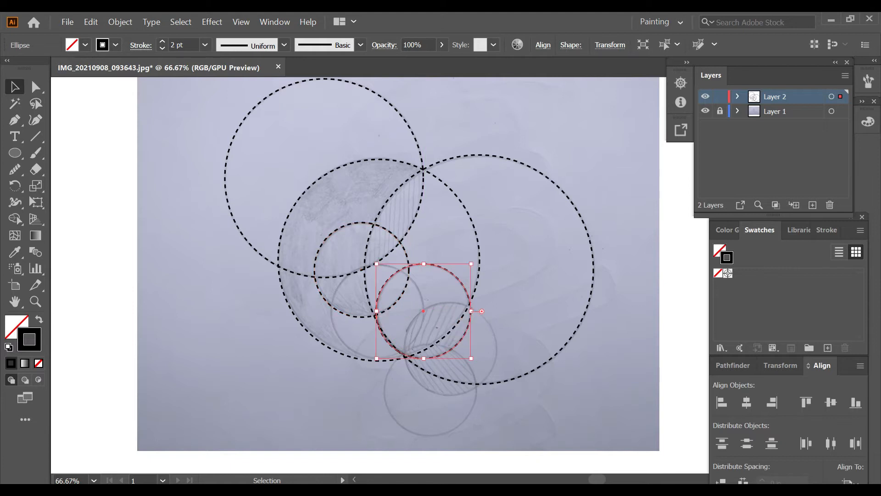
click(476, 338)
scroll(400, 320, up, 1)
click(434, 306)
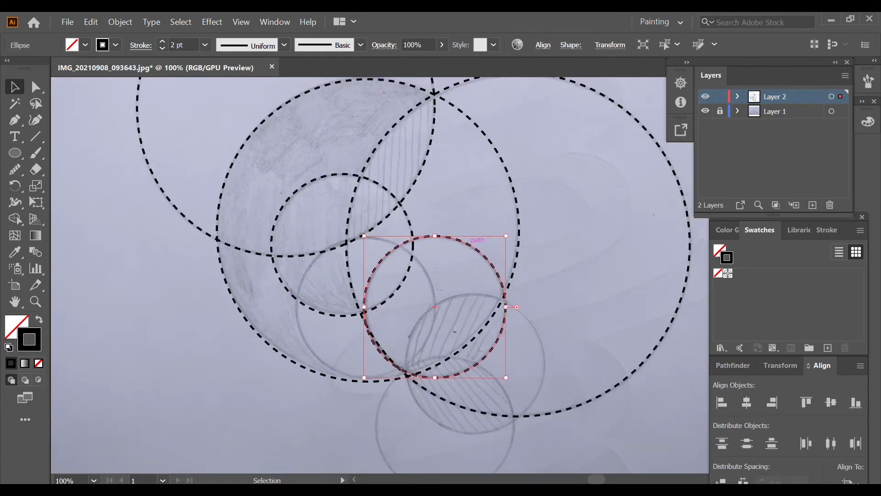
drag(434, 306, 367, 307)
drag(296, 307, 296, 306)
click(280, 316)
Enlarge the lower-left small circle slightly so its bottom edge meets the middle circle's outline.
scroll(280, 317, down, 1)
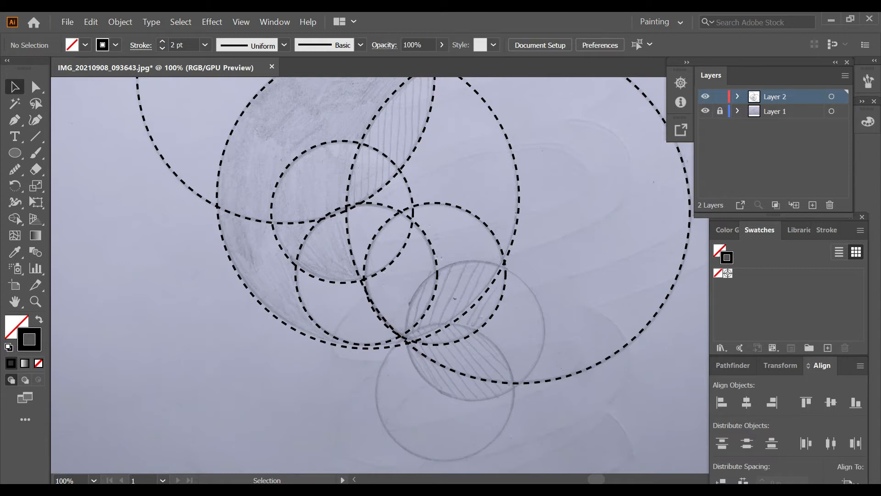
scroll(414, 274, up, 1)
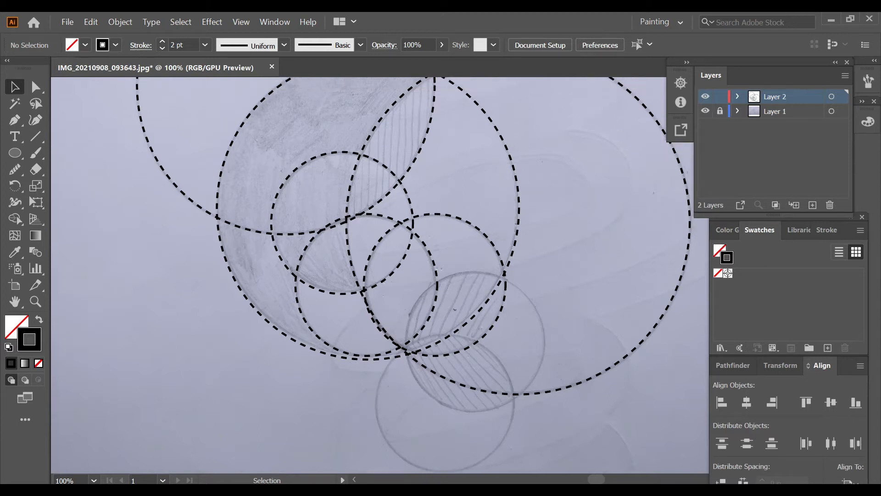
click(368, 356)
drag(366, 355, 367, 360)
click(371, 383)
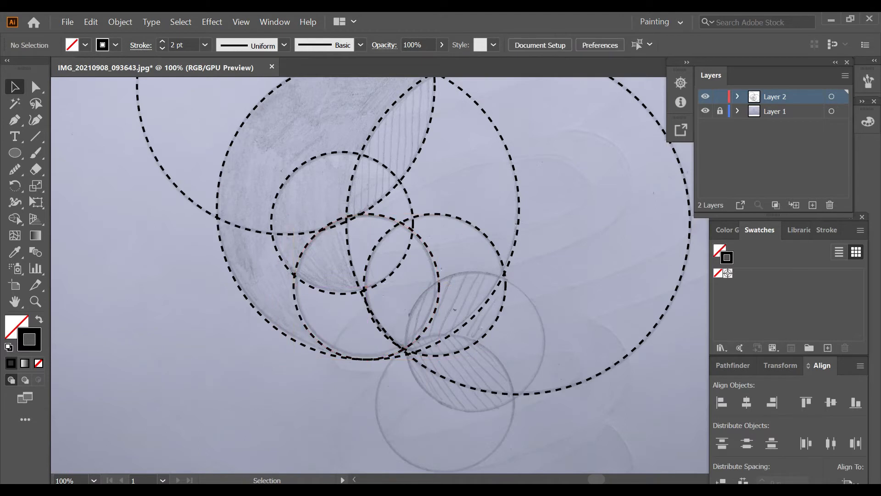
Trace the lower-right small sketched circle with the Ellipse tool and duplicate it onto the lowest sketched circle.
scroll(414, 274, down, 6)
key(l)
drag(404, 205, 545, 345)
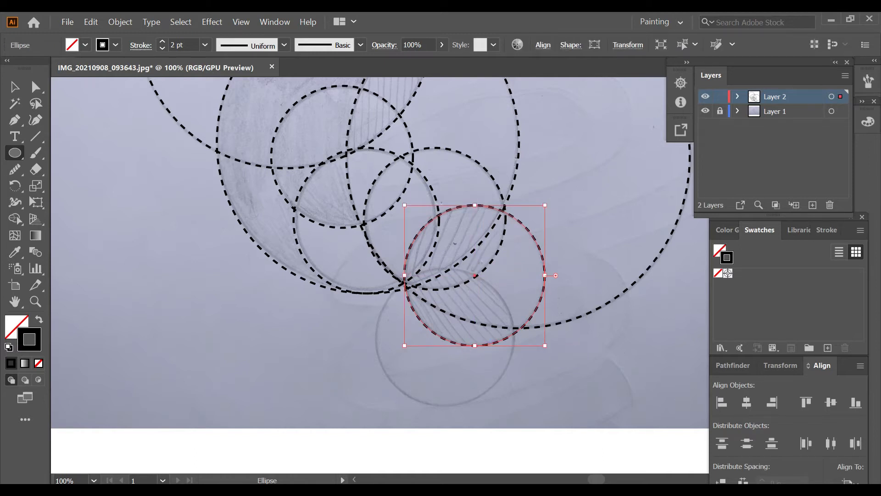
key(v)
drag(474, 275, 444, 338)
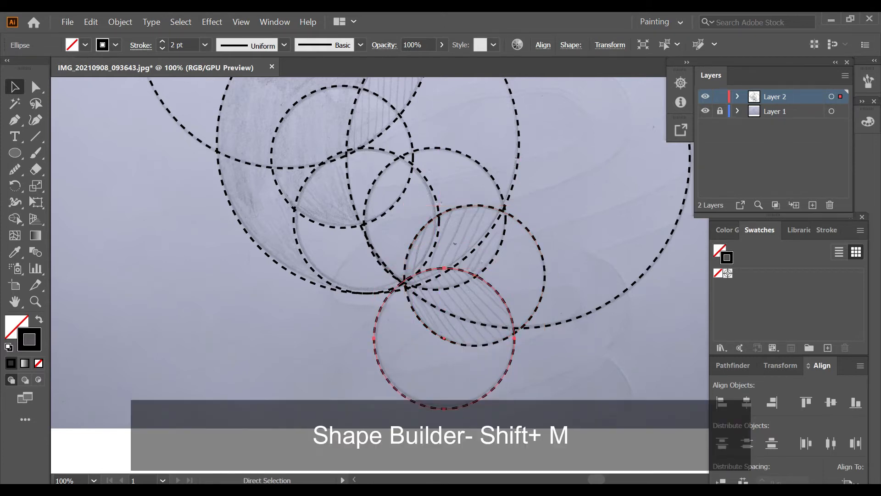
key(ctrl+shift+a)
scroll(541, 374, down, 2)
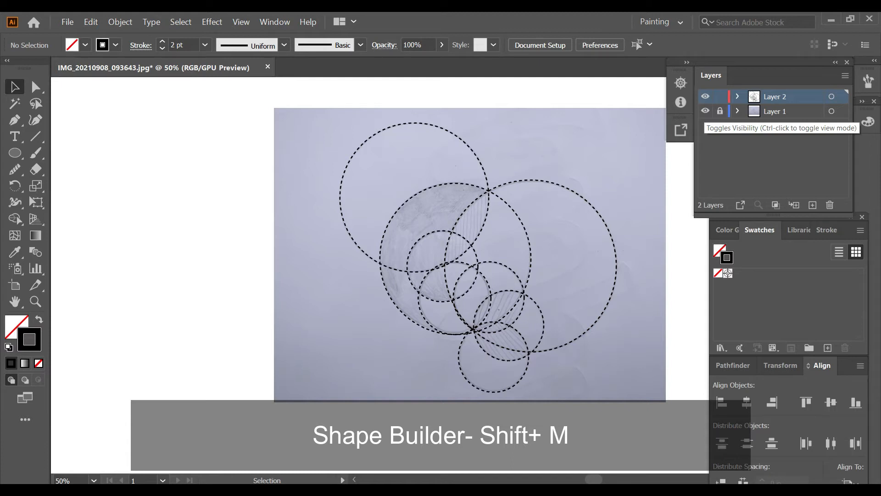
Select all circles and use Shape Builder to remove the outer parts of the upper-left and large right circles.
key(ctrl+a)
key(shift+m)
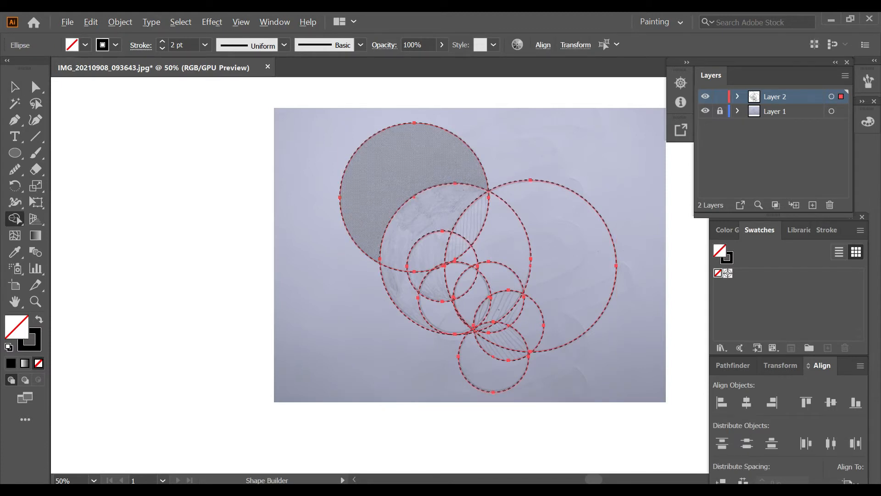
alt+click(401, 173)
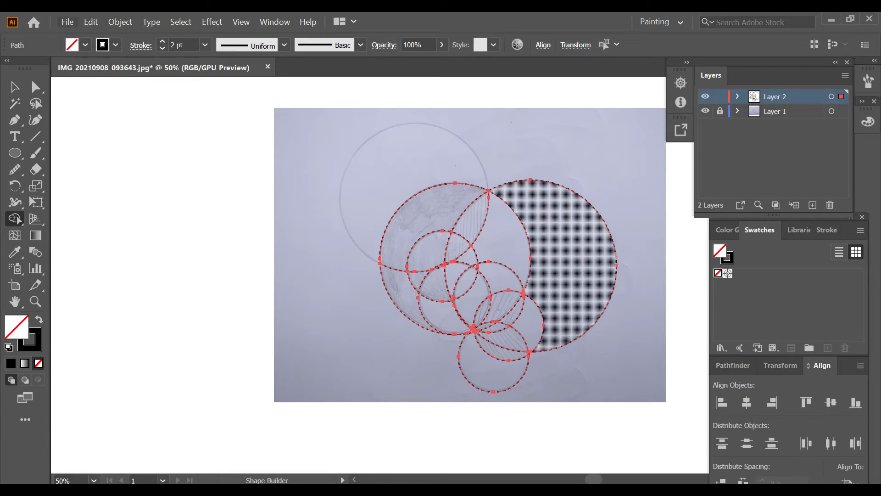
alt+click(571, 261)
scroll(527, 379, up, 1)
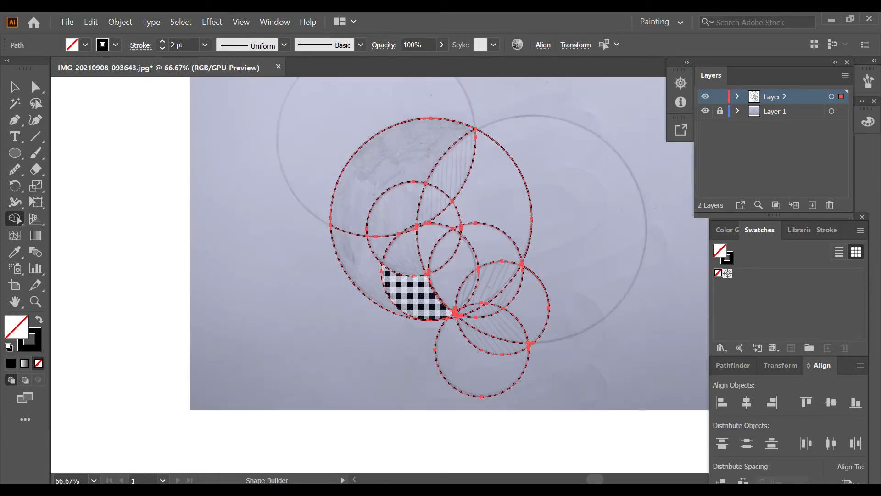
Merge the shaded crescent regions with Shape Builder into one body shape filled with black and no stroke.
drag(383, 172, 395, 206)
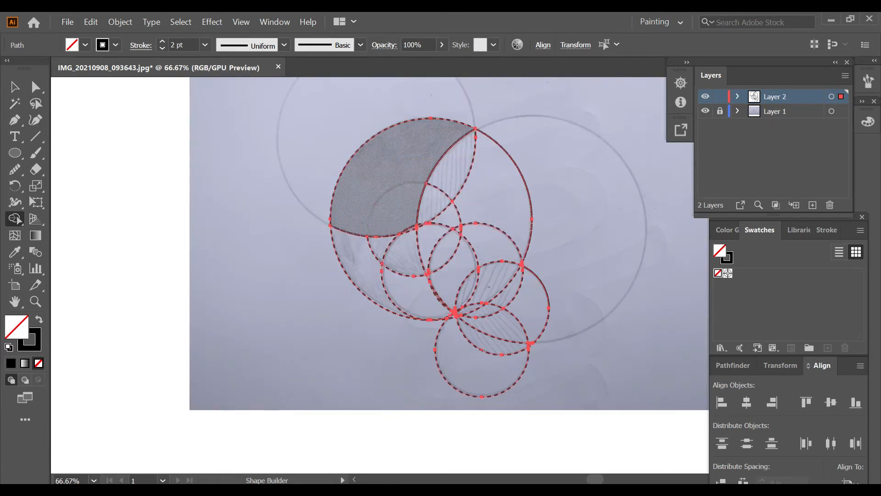
key(shift+x)
click(394, 198)
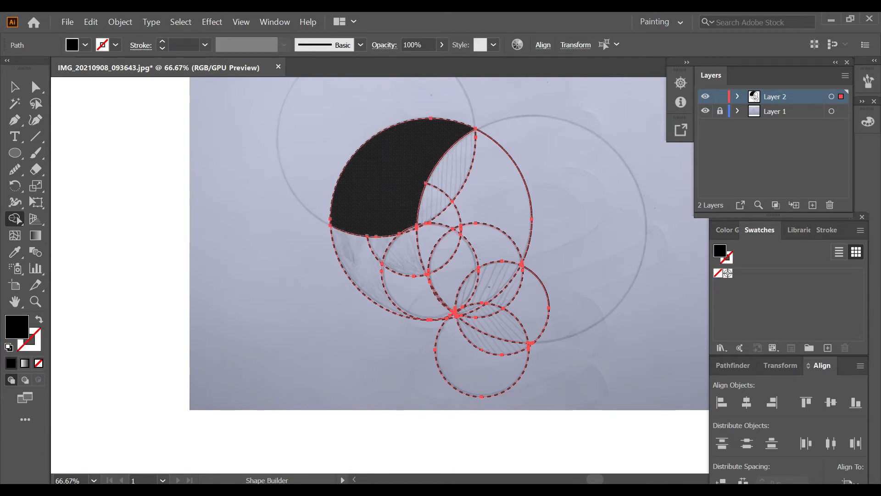
drag(403, 256, 372, 214)
drag(351, 268, 368, 217)
scroll(391, 240, up, 1)
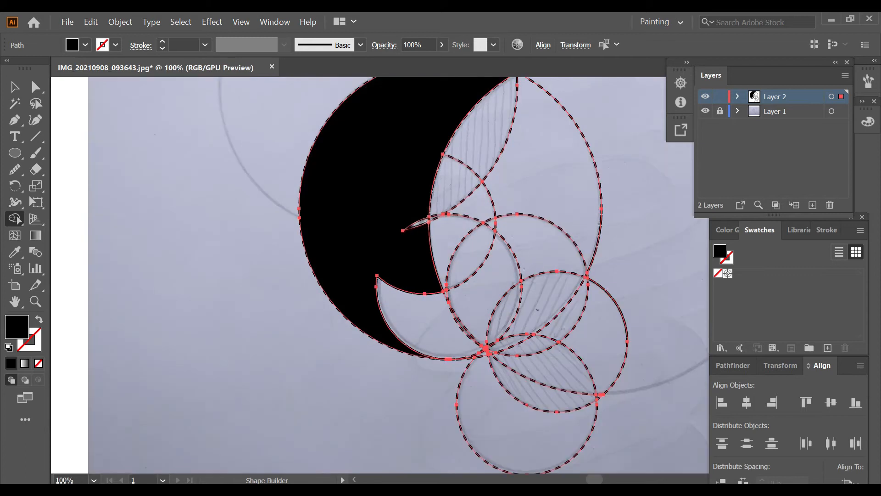
click(415, 223)
scroll(422, 264, down, 1)
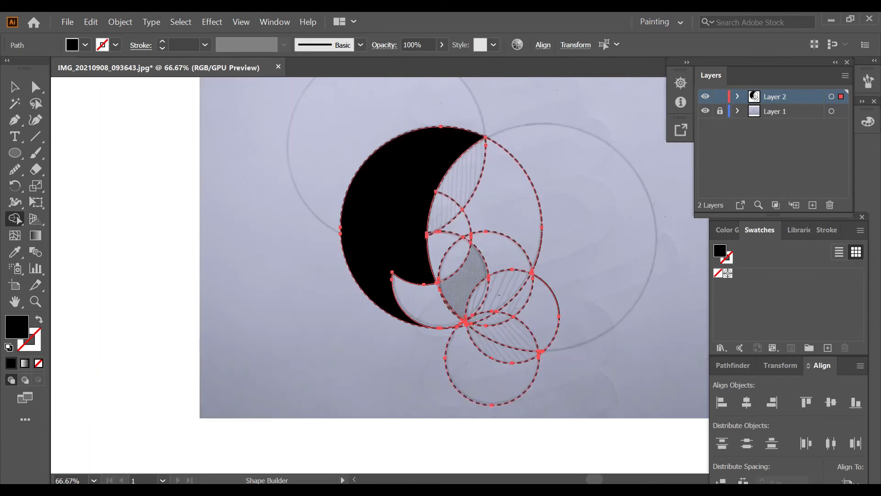
Build the two hatched leaf shapes of the tail with Shape Builder as black fills, merging their overlap into the lower leaf.
scroll(488, 318, up, 1)
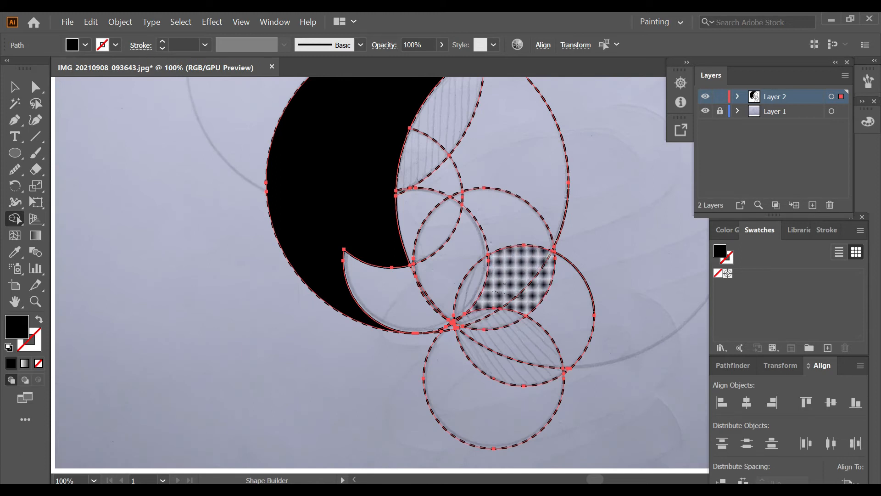
click(505, 279)
drag(499, 368, 510, 338)
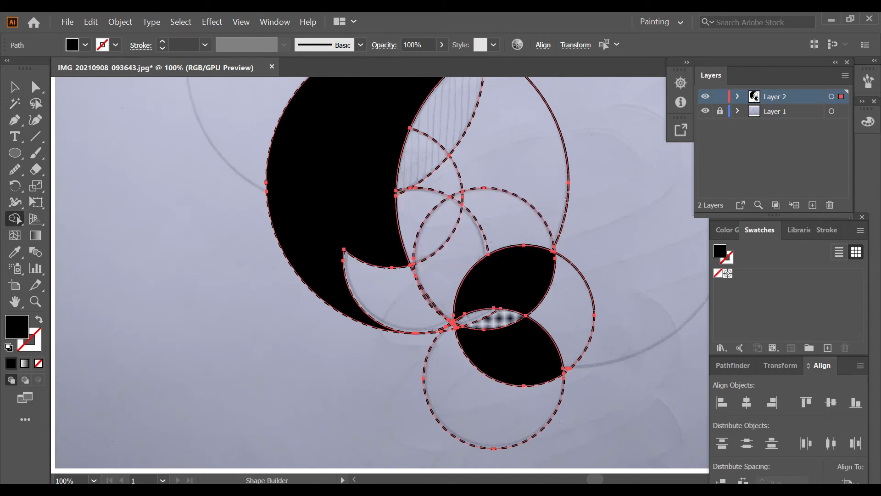
drag(479, 315, 511, 350)
Delete the unfilled circle regions around the tail leaves and between the body and tail with Shape Builder.
alt+click(566, 317)
alt+click(497, 406)
scroll(523, 169, up, 1)
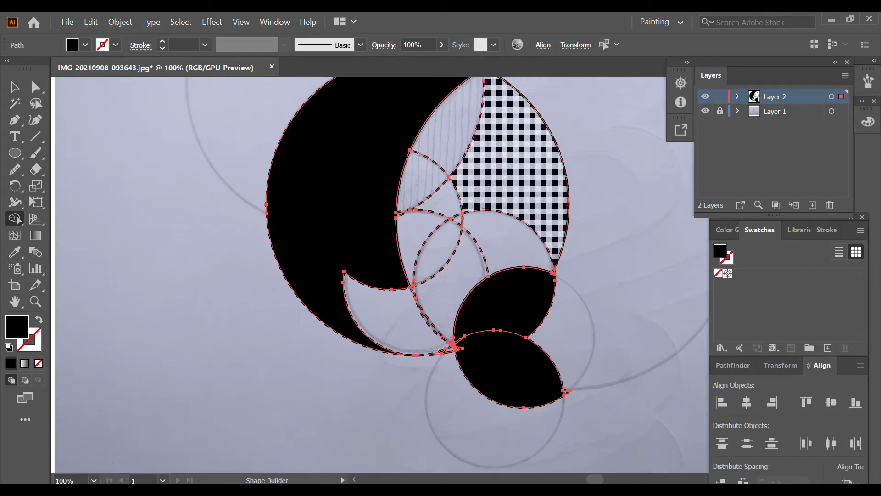
alt+click(526, 183)
alt+click(510, 243)
alt+click(458, 279)
alt+click(438, 253)
alt+click(414, 239)
alt+click(444, 201)
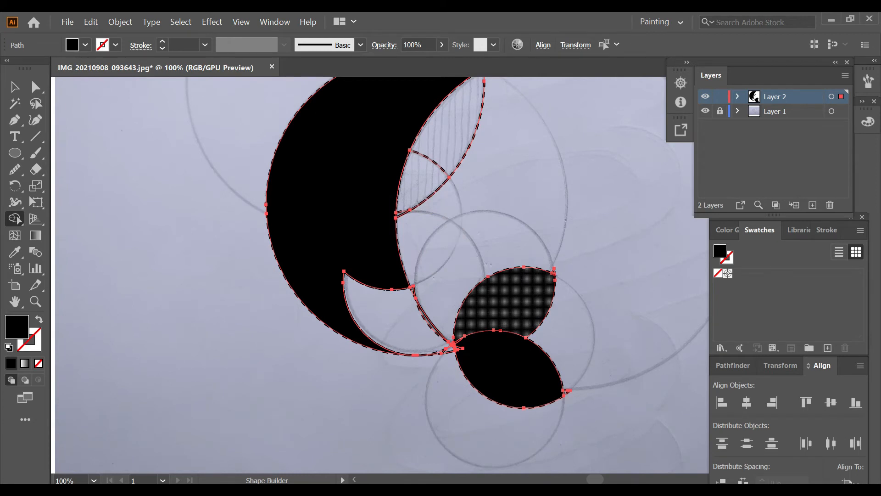
alt+click(428, 320)
Merge the hatched regions beside the crescent body into a single black fin shape.
scroll(421, 306, up, 2)
alt+click(407, 275)
scroll(413, 284, up, 3)
scroll(463, 138, up, 2)
scroll(463, 138, down, 3)
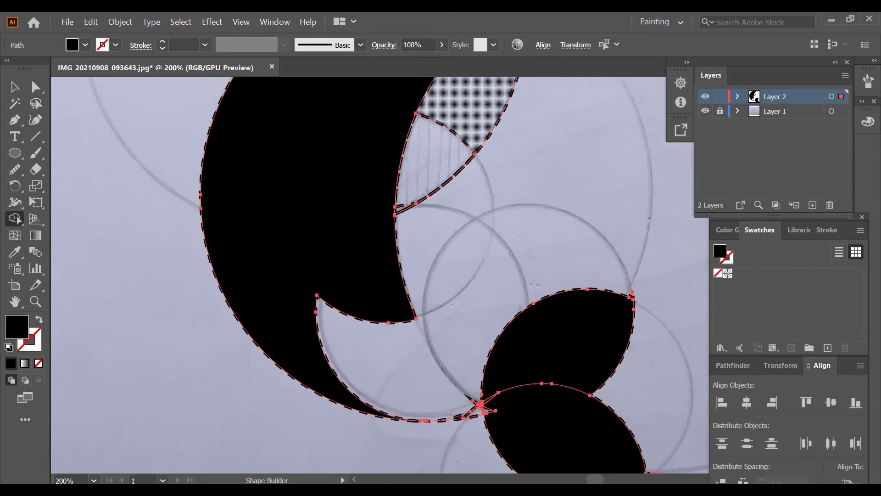
drag(449, 189, 462, 168)
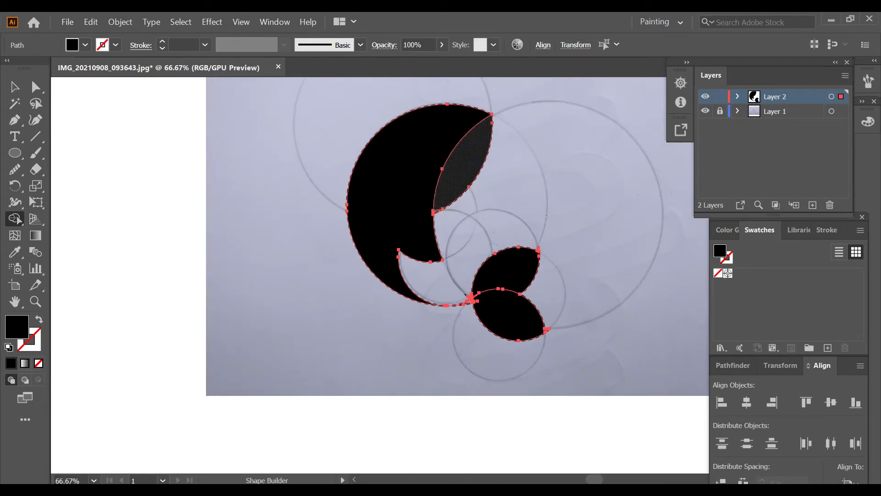
Remove the leftover slivers where the crescent's lower tip meets the tail leaves with Shape Builder.
scroll(455, 187, up, 2)
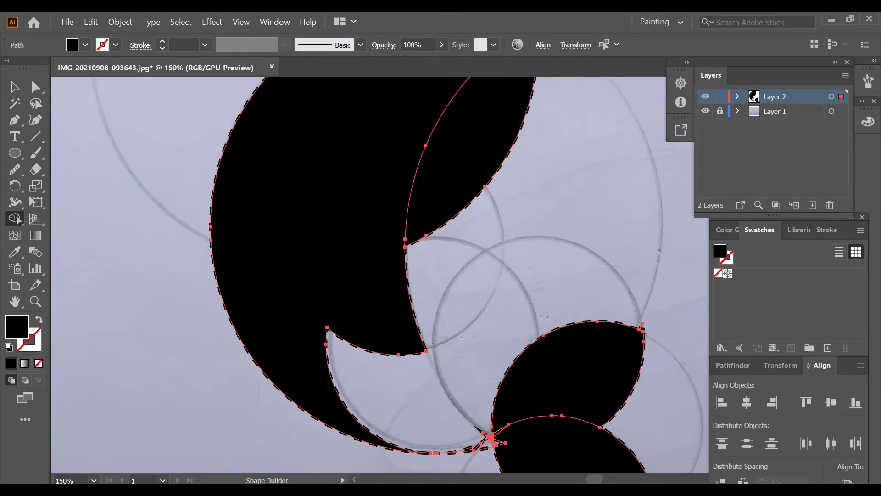
scroll(490, 436, down, 3)
scroll(489, 403, down, 2)
scroll(492, 364, up, 3)
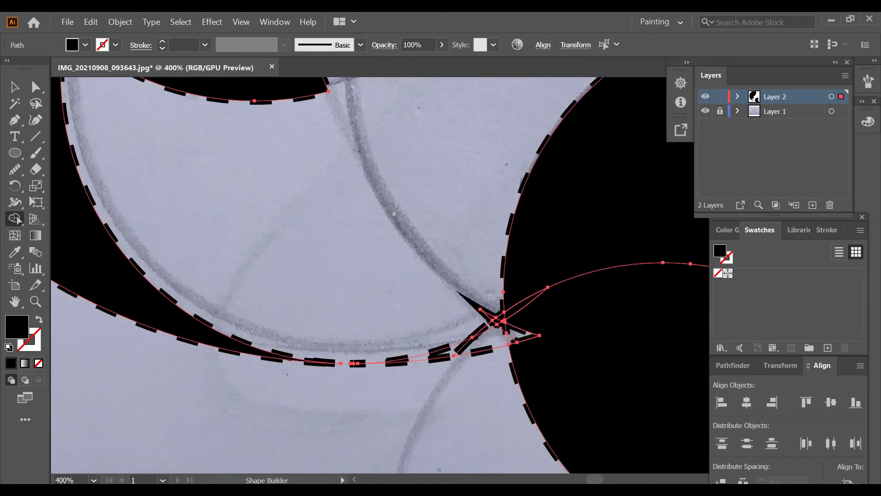
scroll(519, 339, down, 1)
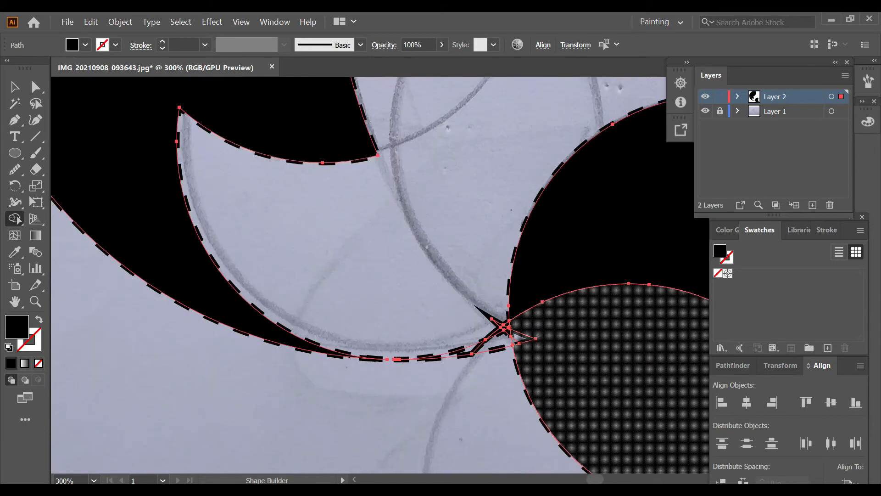
scroll(523, 353, up, 1)
drag(495, 340, 486, 308)
scroll(504, 315, up, 4)
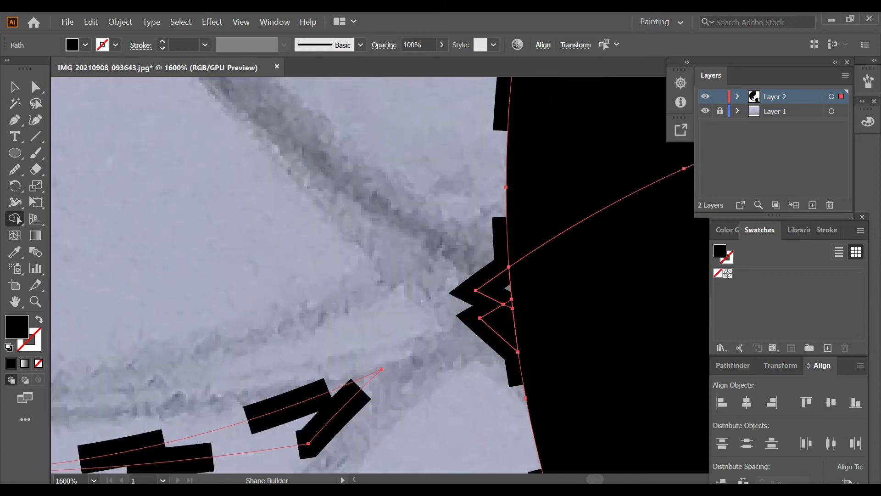
alt+click(508, 304)
scroll(482, 334, down, 6)
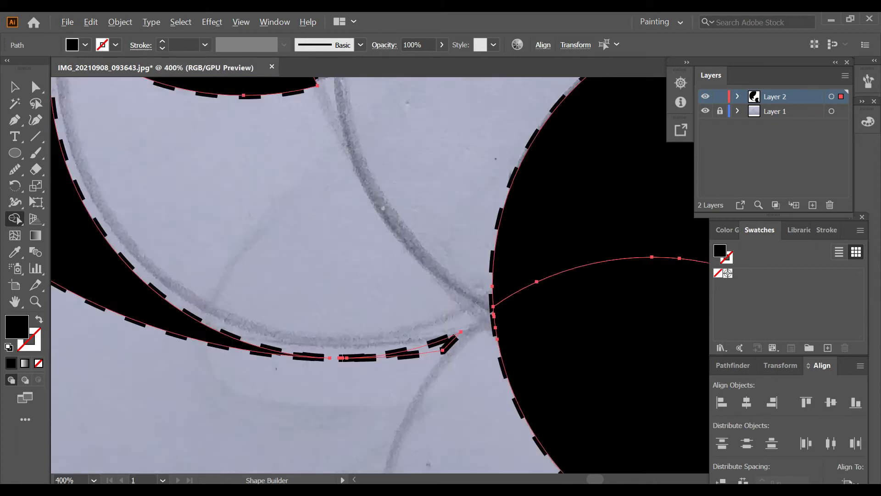
scroll(449, 357, down, 3)
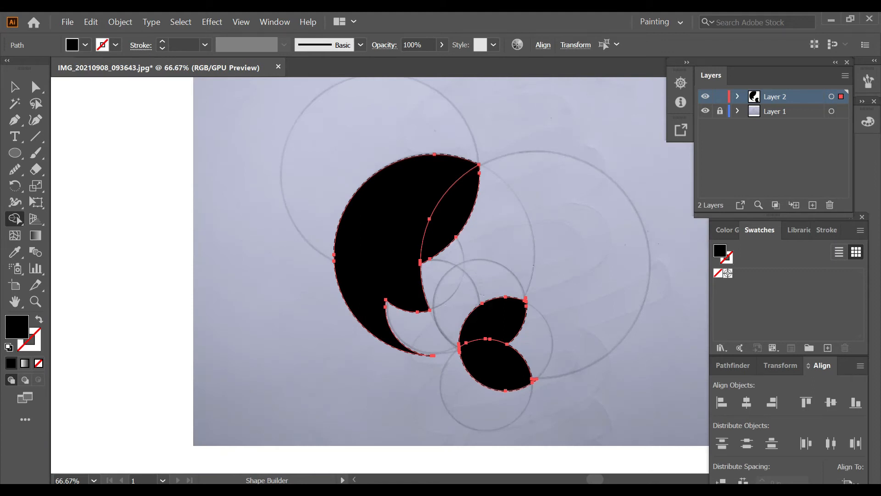
Remove the dashed stroke from the crescent body and the fin, keeping their black fill.
key(v)
key(ctrl+shift+a)
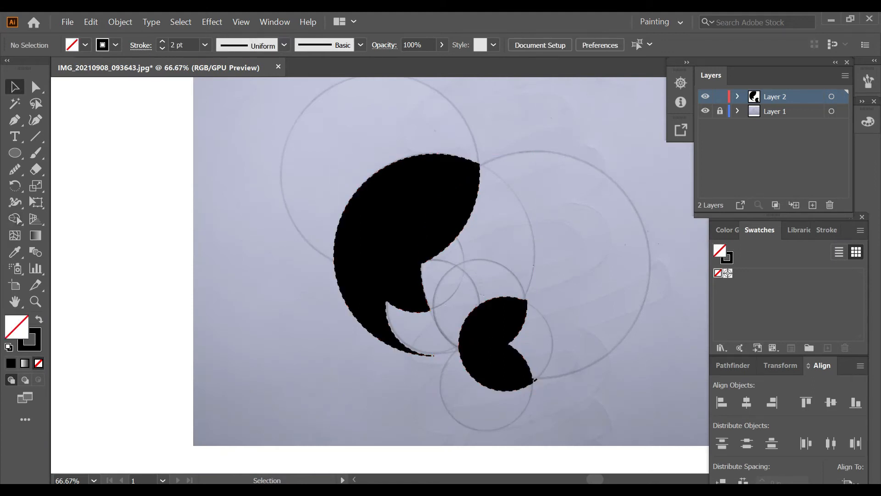
click(386, 243)
key(c)
key(x)
key(slash)
key(ctrl+shift+a)
click(454, 215)
key(x)
Remove the dashed stroke from both tail leaves.
key(x)
key(slash)
key(ctrl+shift+a)
click(495, 321)
shift+click(532, 379)
key(x)
key(x)
key(slash)
key(ctrl+shift+a)
Move the whole black artwork to the left, off the sketch, and hide Layer 1.
key(ctrl+a)
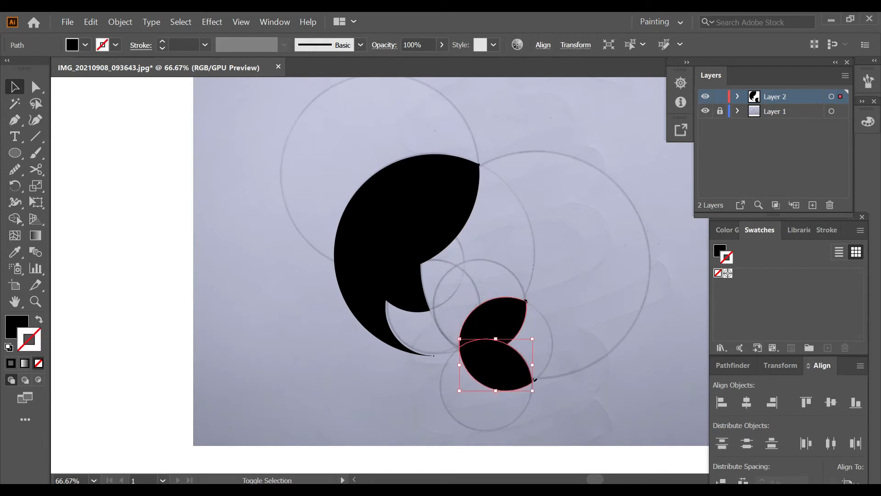
drag(376, 250, 118, 233)
click(706, 111)
Delete all stray leftover paths, keeping only the body, the fin and the two tail leaves.
mouse_move(543, 123)
mouse_down()
mouse_move(406, 350)
mouse_move(400, 390)
mouse_up()
key(ctrl+a)
shift+click(202, 200)
shift+click(142, 216)
shift+click(238, 304)
shift+click(239, 348)
key(Delete)
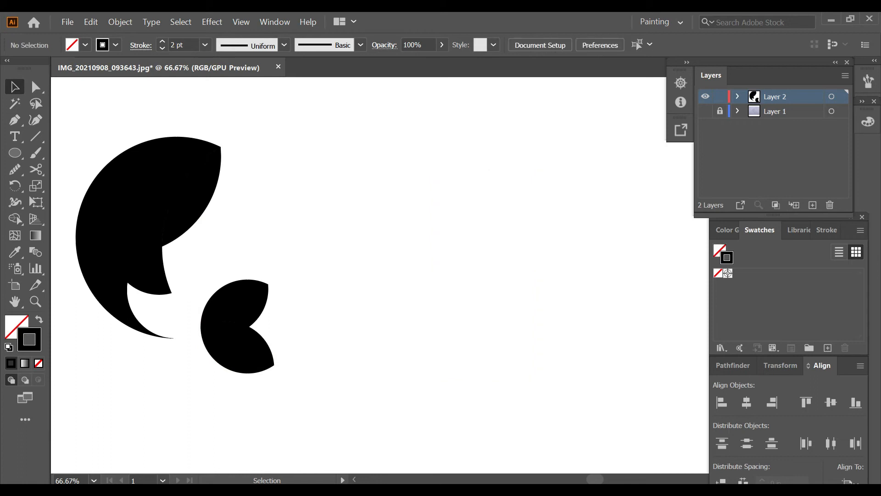
Fill the crescent body with the white-to-black linear gradient and remove its stroke.
scroll(241, 255, left, 12)
click(257, 220)
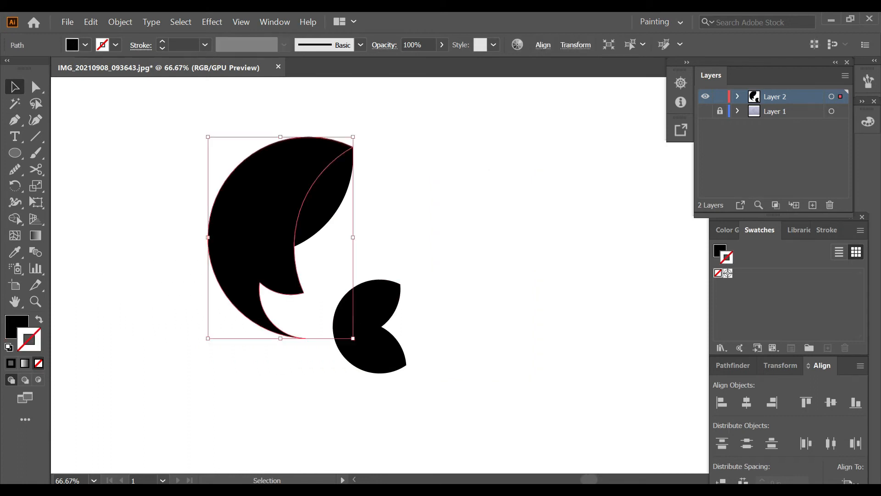
key(period)
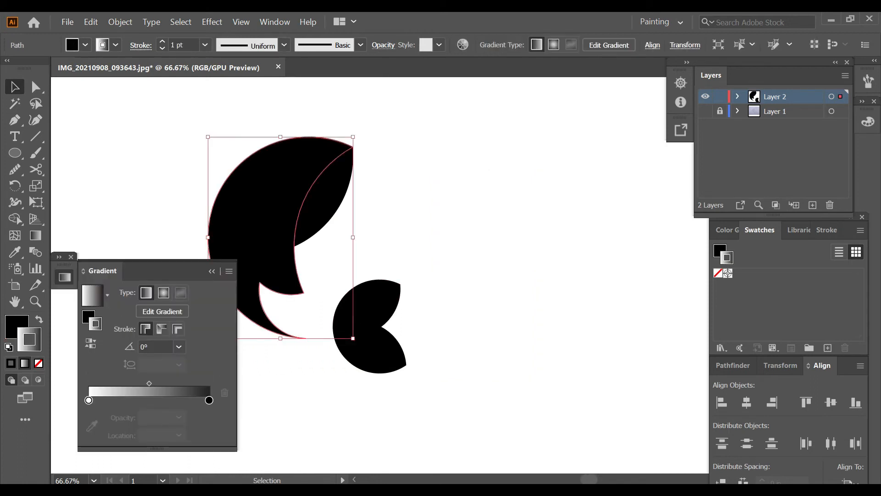
click(39, 363)
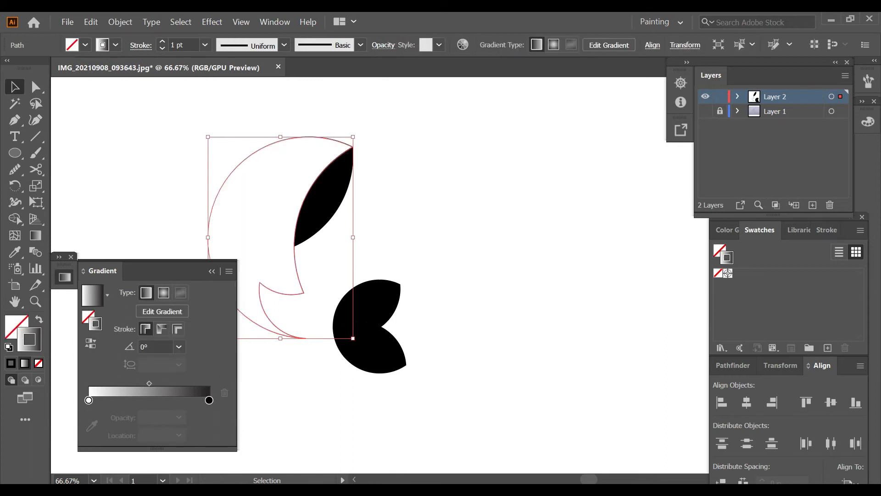
key(shift+x)
key(z)
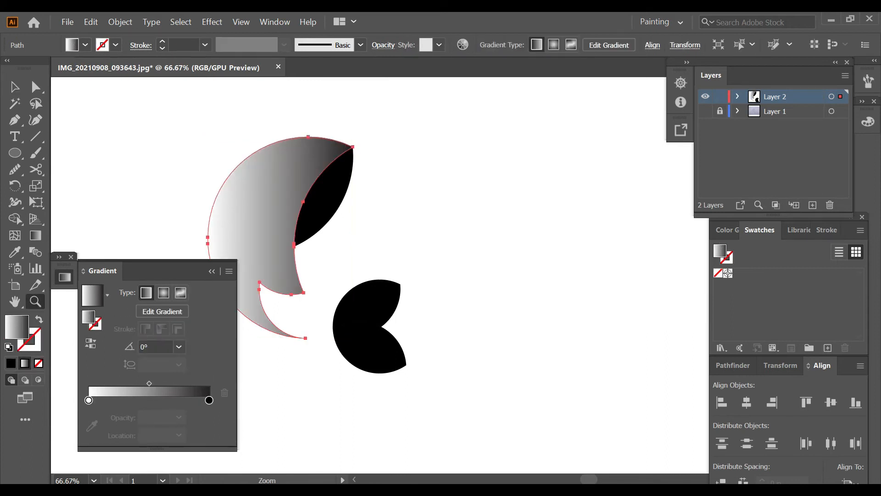
Set the start stop of the body's gradient to dark teal in HSB: hue 183.05°, saturation 100%, brightness 23.14%.
double_click(89, 399)
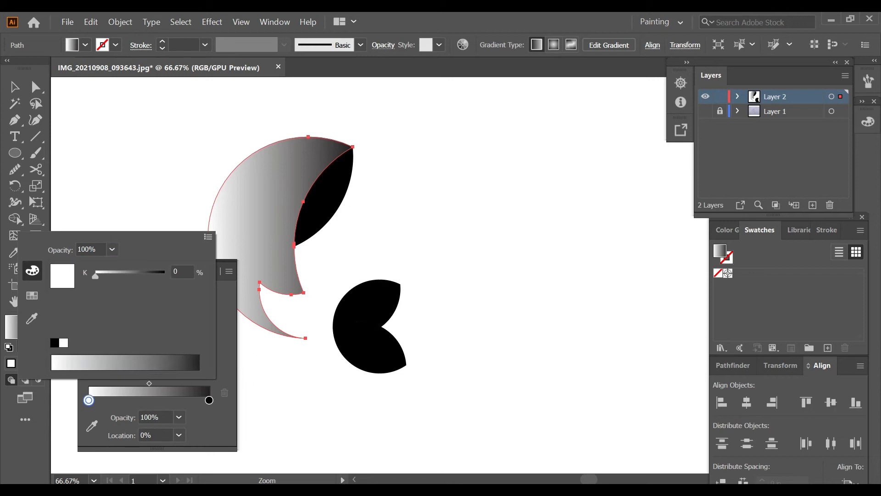
click(208, 237)
click(250, 248)
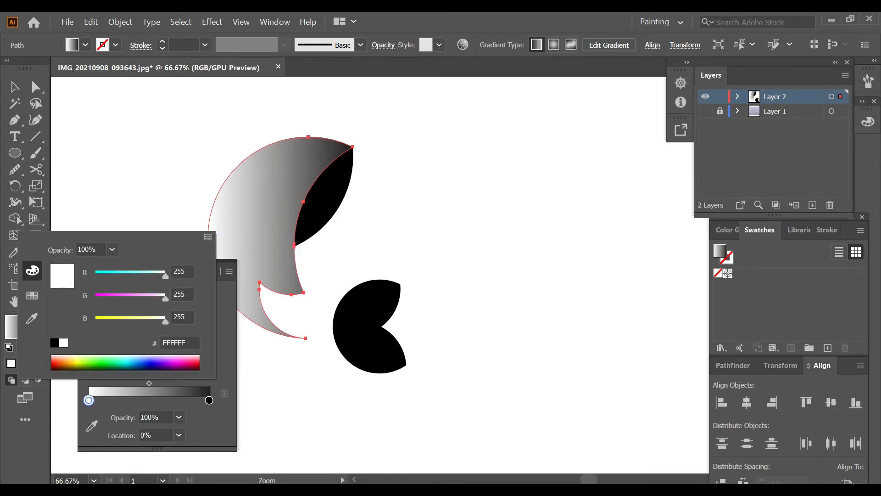
click(153, 367)
click(153, 369)
click(155, 368)
click(208, 236)
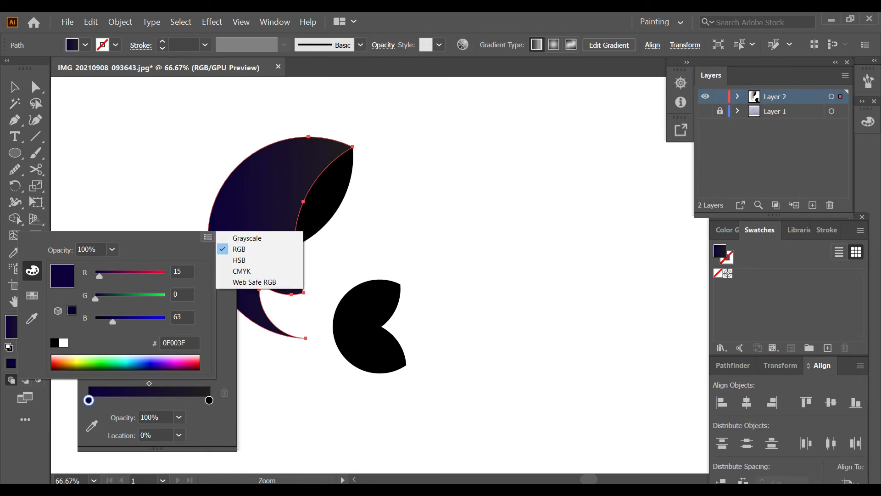
click(250, 259)
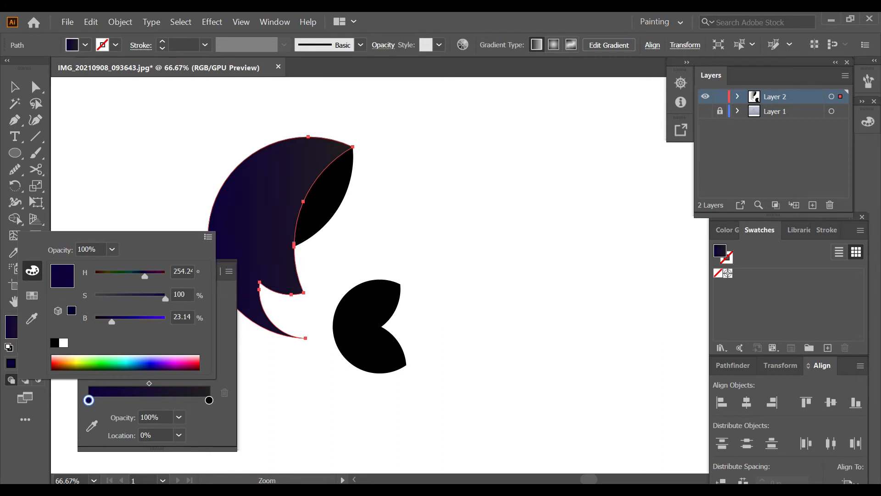
drag(144, 275, 127, 275)
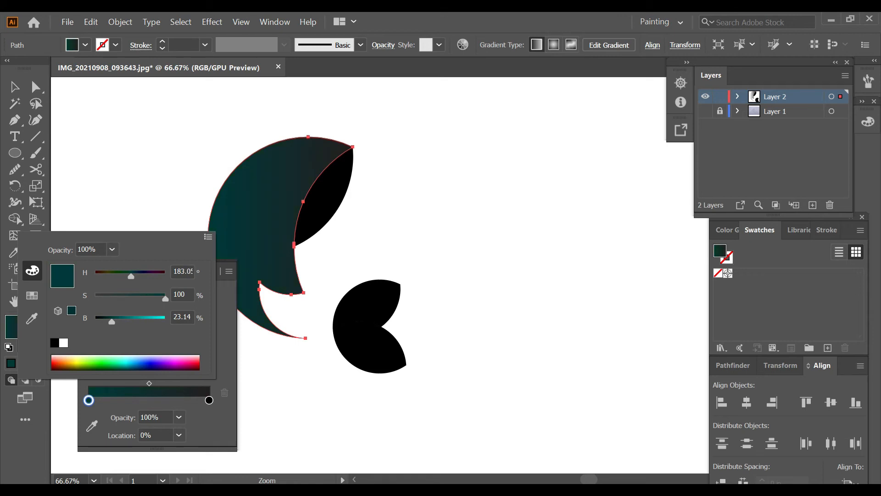
key(Escape)
Redirect the body's gradient diagonally so the teal lies at the upper tip and darkens toward the lower end.
click(36, 236)
mouse_move(259, 279)
mouse_down()
mouse_move(365, 109)
mouse_move(239, 315)
mouse_move(198, 336)
mouse_up()
Copy the body's teal gradient onto the lower tail leaf and run it downward, from teal to dark.
key(v)
ctrl+click(317, 317)
ctrl+click(369, 349)
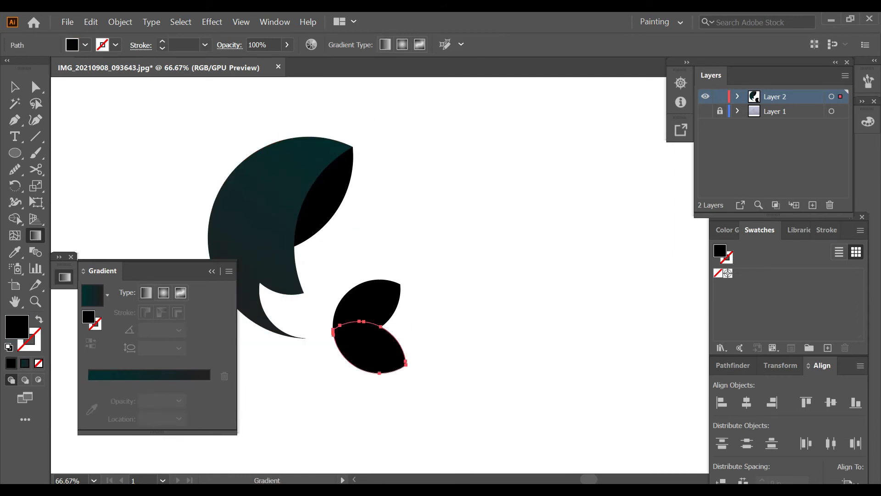
key(i)
click(277, 229)
key(g)
drag(380, 292, 388, 395)
Copy the lower leaf's gradient onto the upper tail leaf and run it nearly straight down across the leaf.
ctrl+click(374, 302)
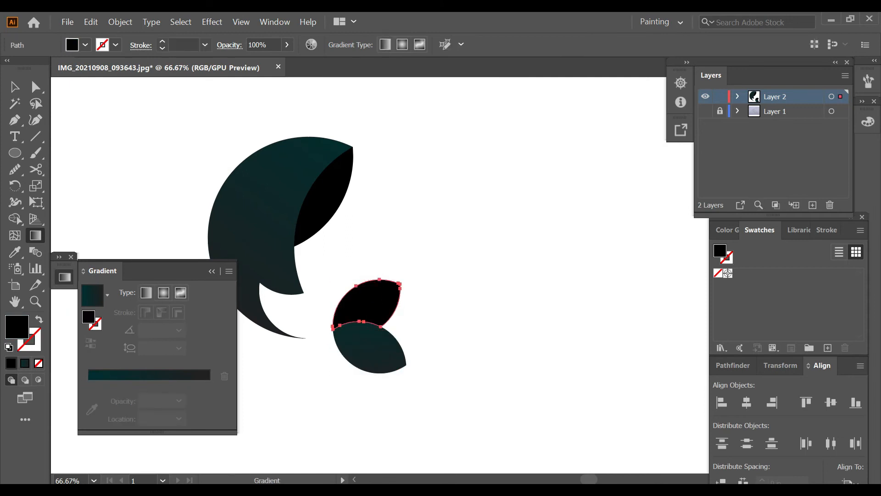
key(i)
click(370, 345)
key(g)
drag(362, 247, 370, 350)
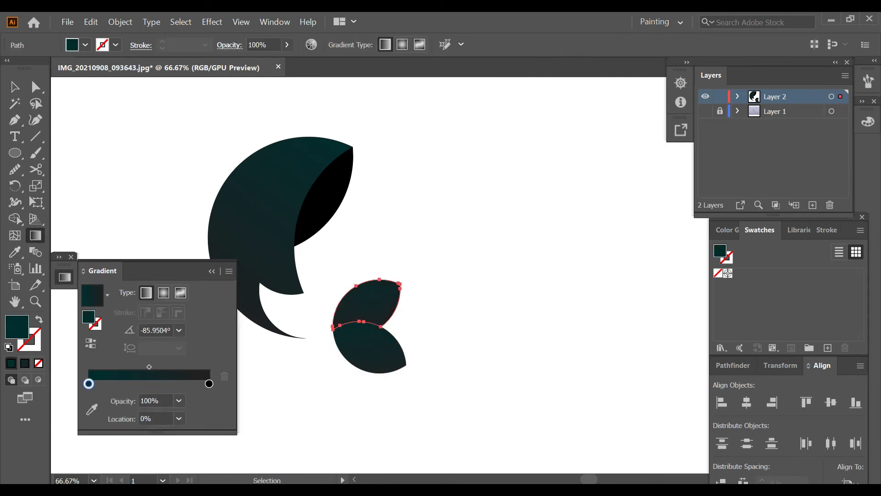
key(ctrl+shift+a)
key(ctrl+minus)
key(ctrl+F9)
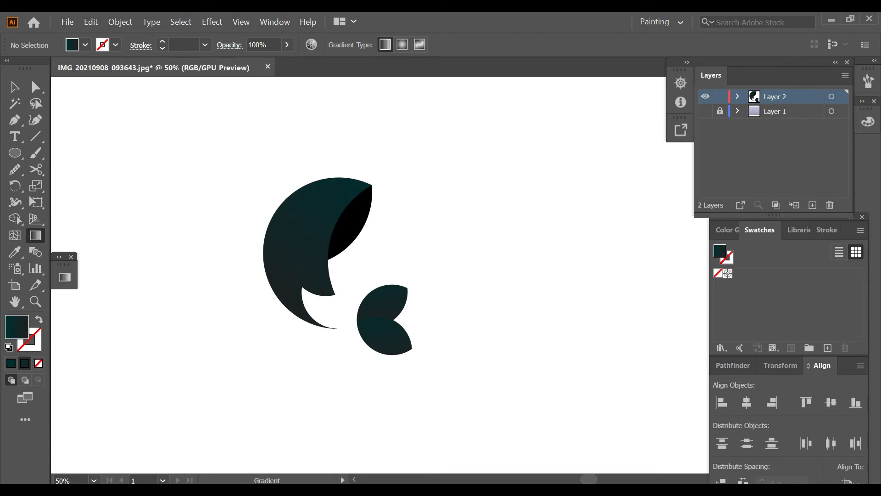
Apply the gradient fill to the black fin and set its start stop to white.
ctrl+click(352, 223)
click(25, 363)
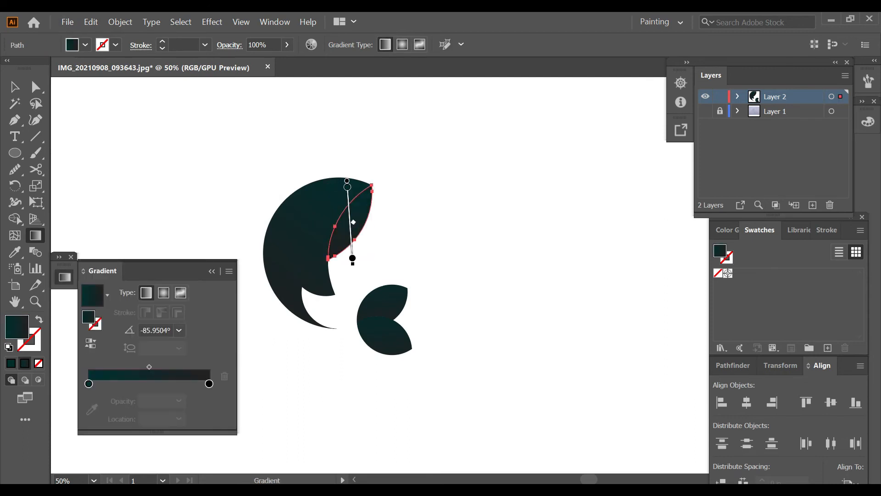
double_click(89, 383)
click(63, 325)
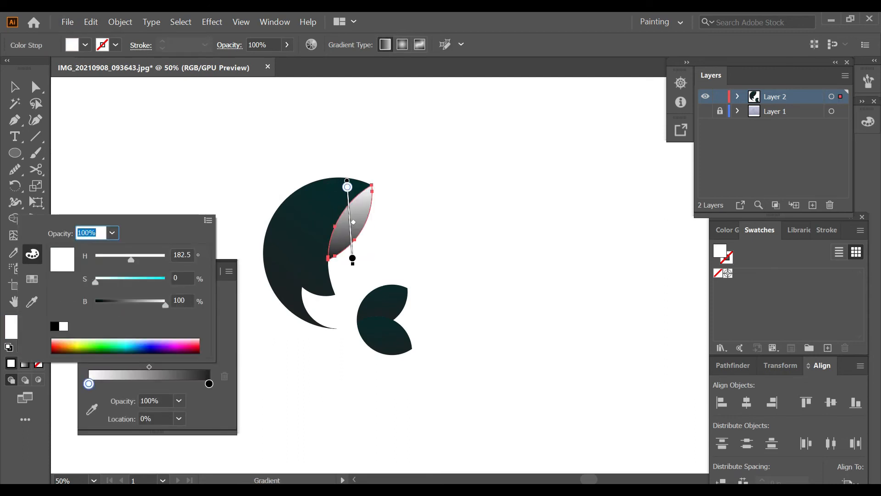
Set the end stop of the fin's gradient to yellow-green E1FF6A in RGB.
click(209, 383)
double_click(209, 383)
click(208, 220)
click(239, 232)
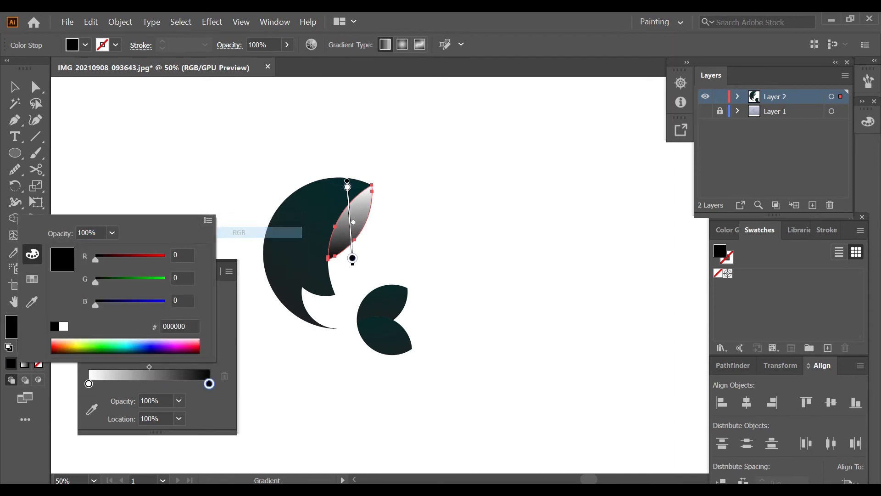
click(79, 344)
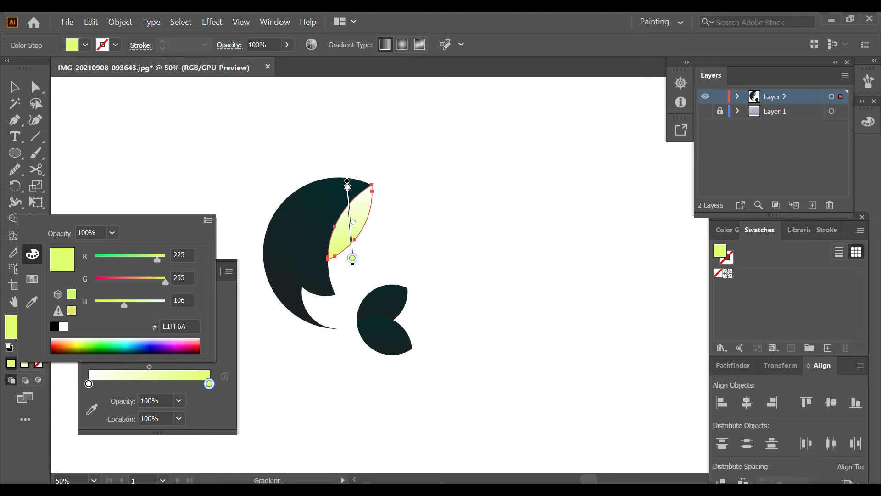
key(Escape)
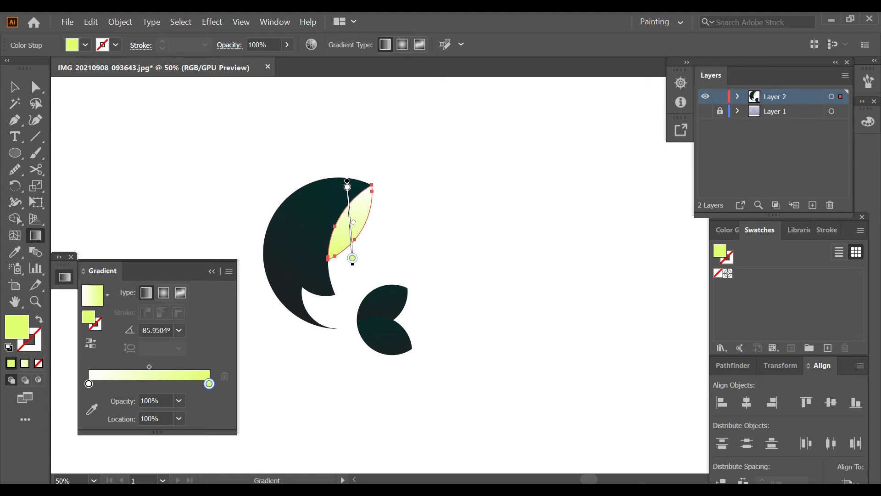
Stretch the fin's gradient diagonally from beyond its lower end to beyond its upper tip, with yellow-green at the tip.
drag(279, 329, 404, 161)
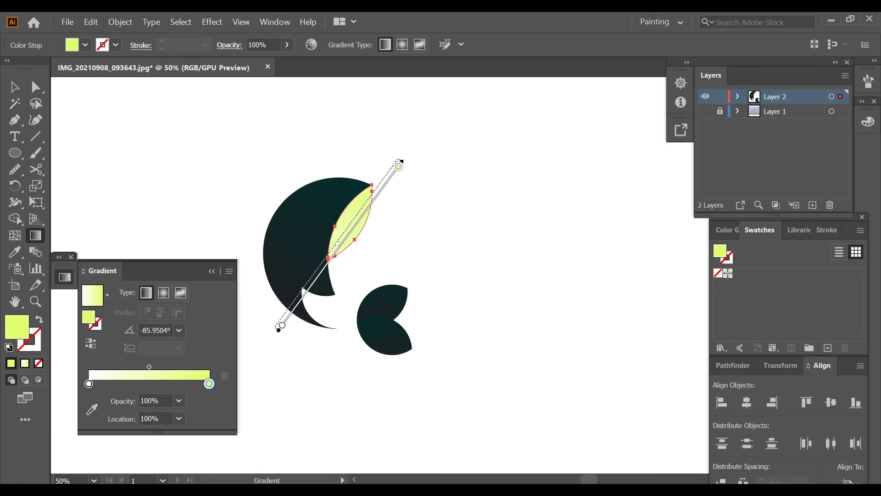
key(ctrl+shift+a)
key(ctrl+equal)
click(212, 271)
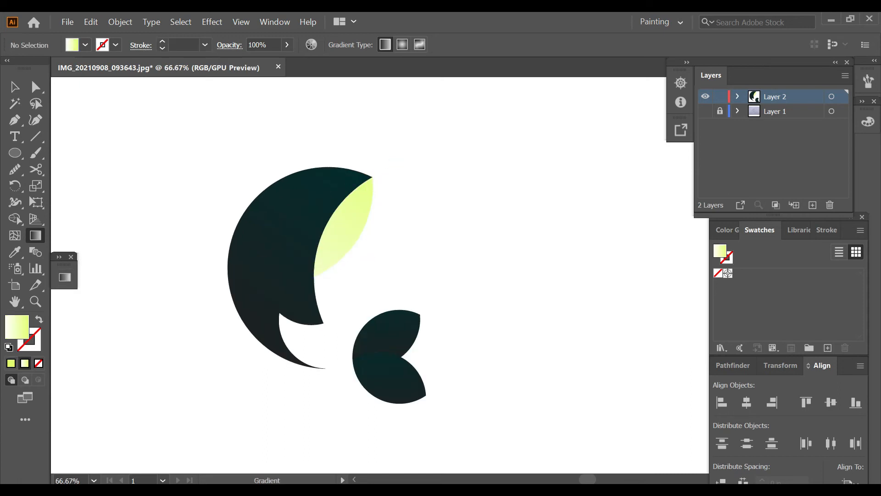
Draw a small white circle without a stroke as the fish's eye near the top of the body.
scroll(376, 225, left, 2)
key(d)
key(x)
key(slash)
key(l)
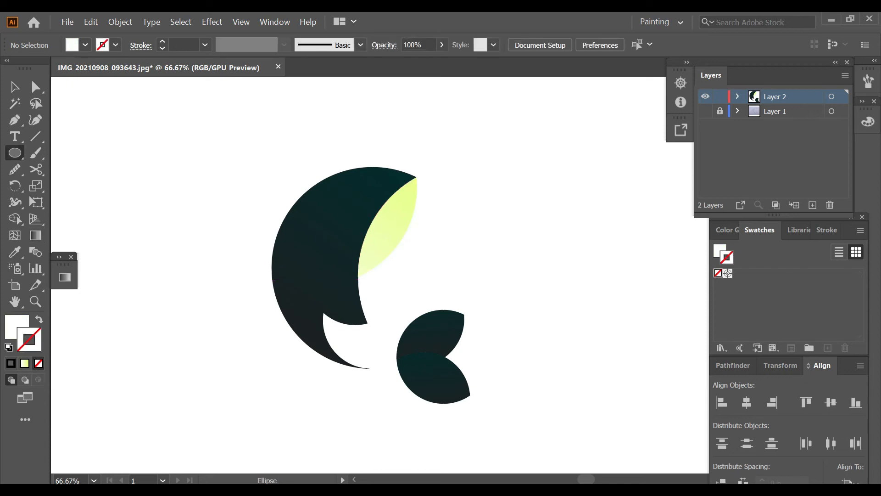
drag(357, 180, 373, 196)
ctrl+click(459, 176)
scroll(459, 176, down, 1)
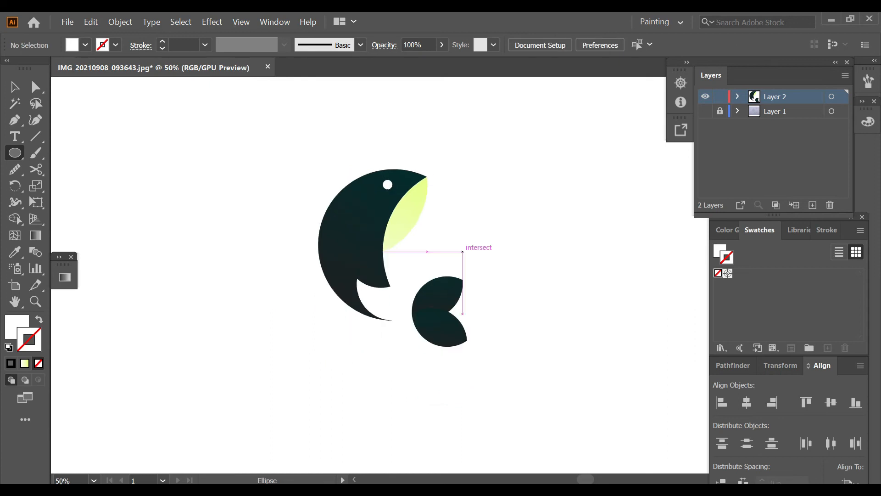
Draw a black, strokeless Pen shape with a curved upper edge over the area where the two tail leaves meet.
scroll(492, 336, up, 1)
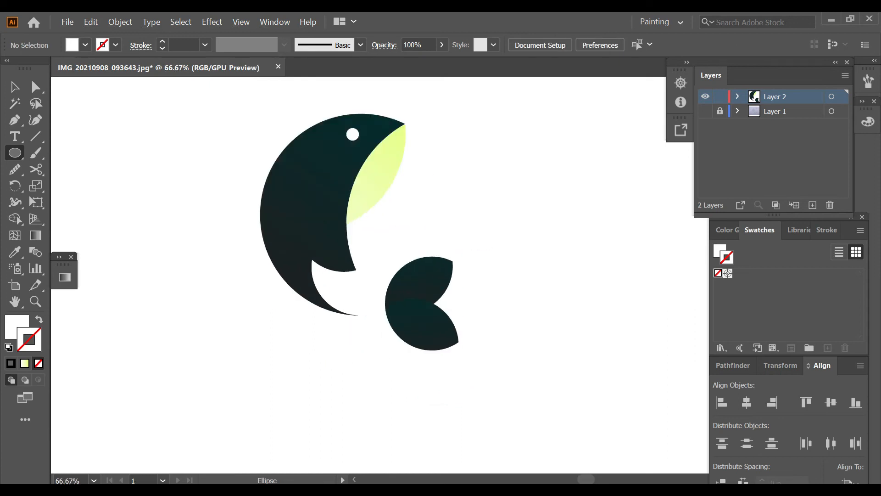
scroll(494, 312, up, 1)
key(d)
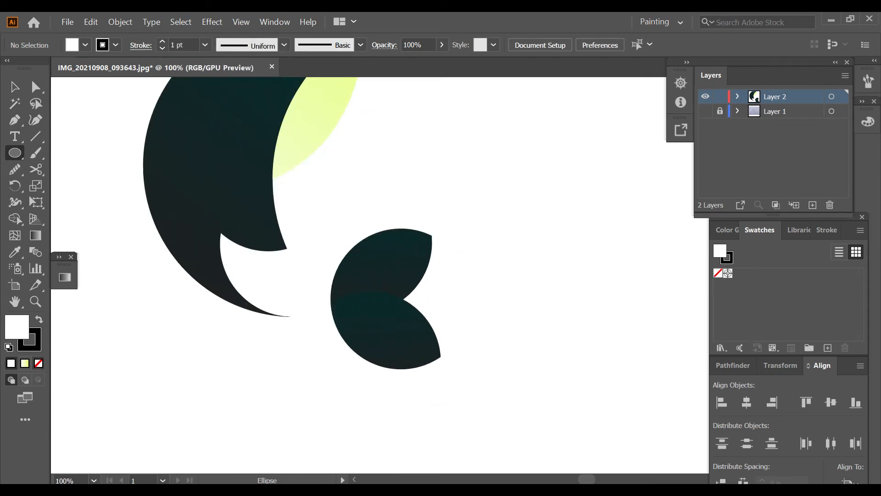
click(39, 363)
click(39, 319)
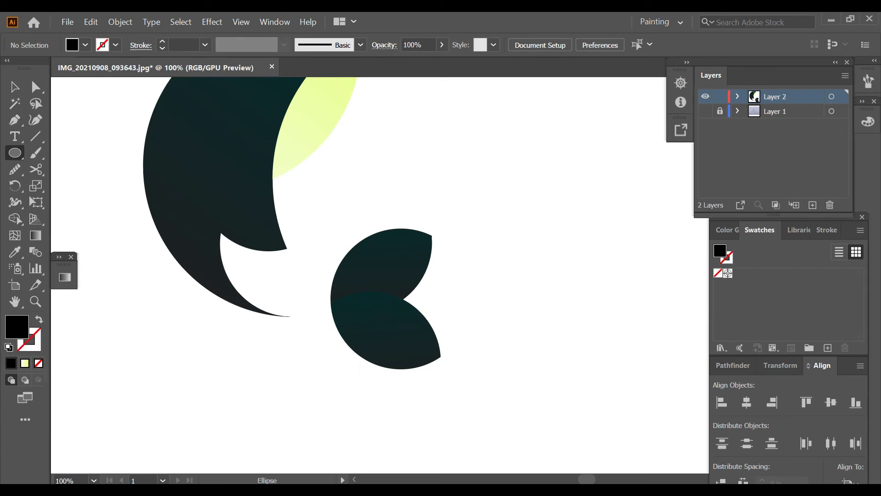
key(p)
scroll(345, 316, up, 1)
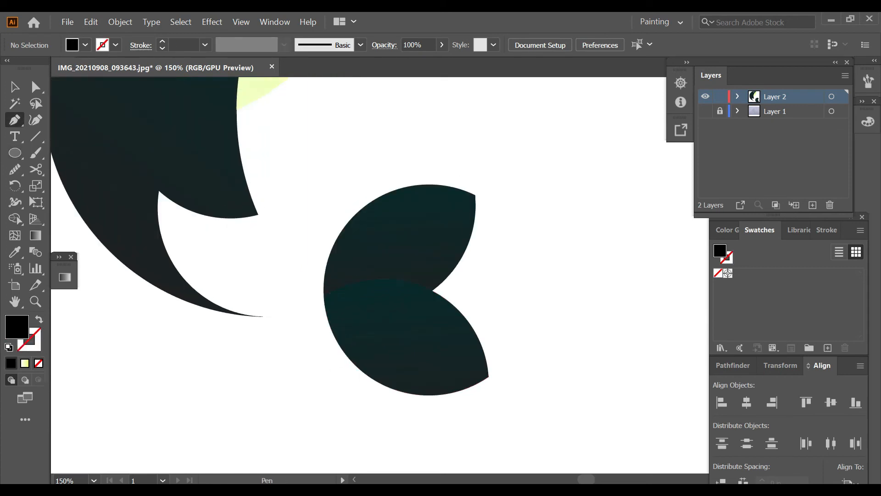
drag(491, 277, 544, 368)
click(337, 380)
click(299, 259)
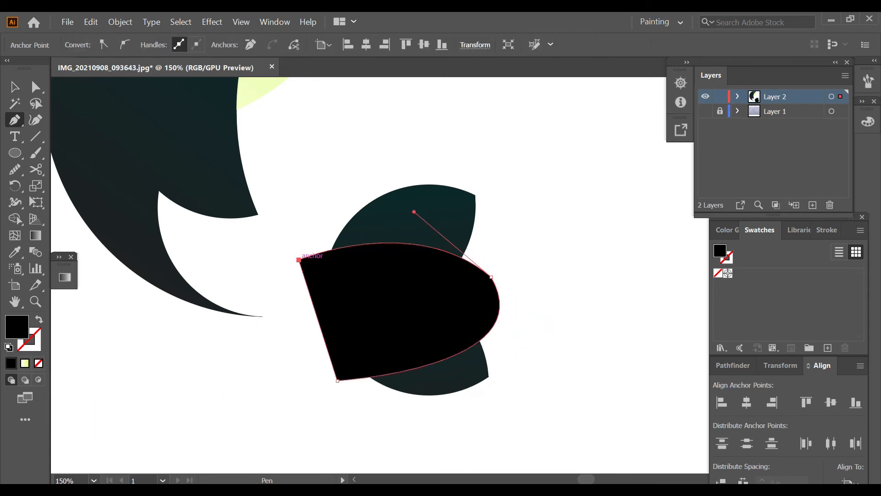
Trim the black shape with Shape Builder to a band covering only the lower part of the upper tail leaf.
key(v)
shift+click(416, 220)
key(shift+m)
alt+click(415, 324)
ctrl+click(541, 294)
Try 50% opacity on the black shadow band and settle on 30%.
key(v)
click(399, 265)
click(418, 44)
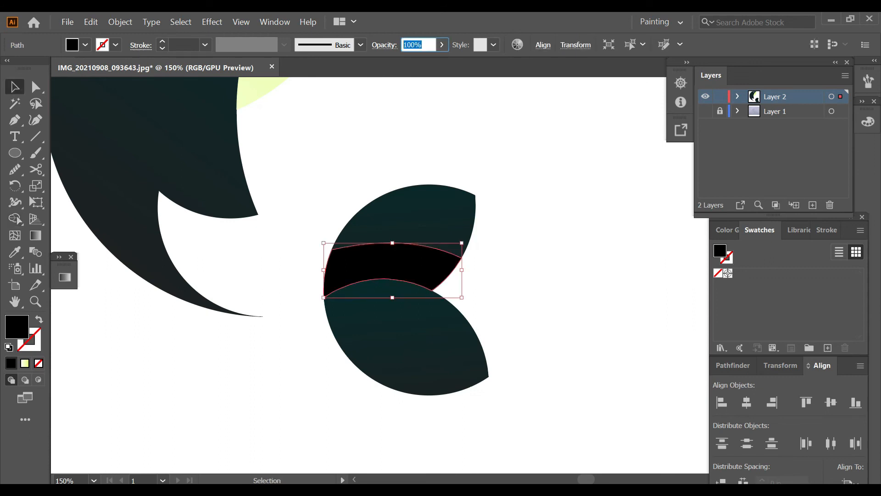
text(50)
key(Return)
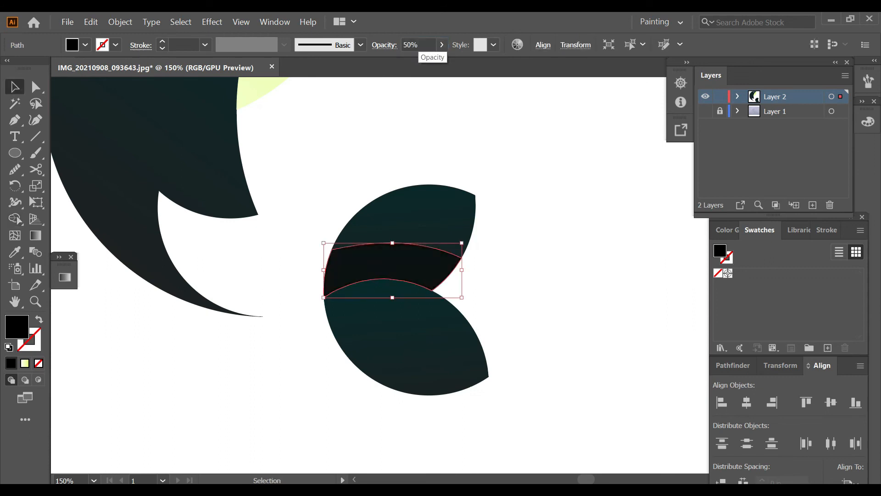
click(418, 44)
text(30)
key(Return)
click(529, 315)
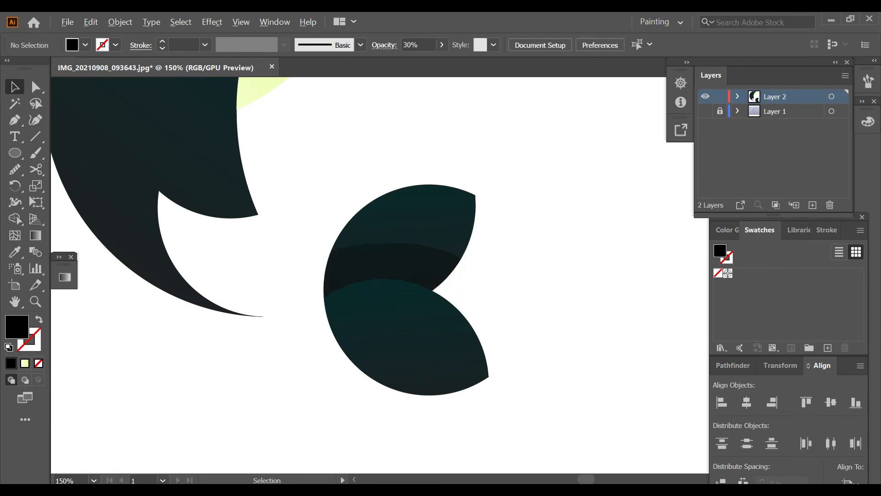
Move the shadow band slightly down and trim the parts outside the upper tail leaf with Shape Builder.
scroll(529, 314, down, 2)
scroll(495, 317, up, 2)
click(458, 264)
drag(459, 264, 451, 288)
shift+click(452, 242)
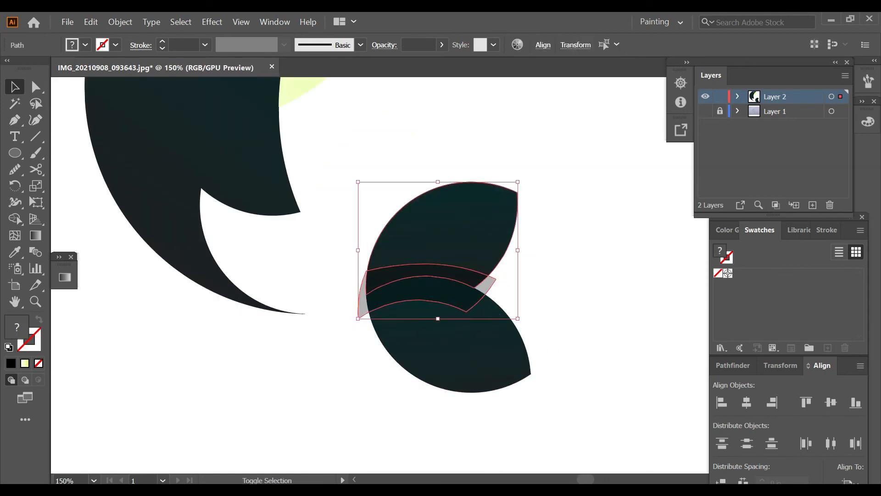
key(shift+m)
alt+click(484, 284)
ctrl+click(569, 265)
scroll(570, 264, down, 1)
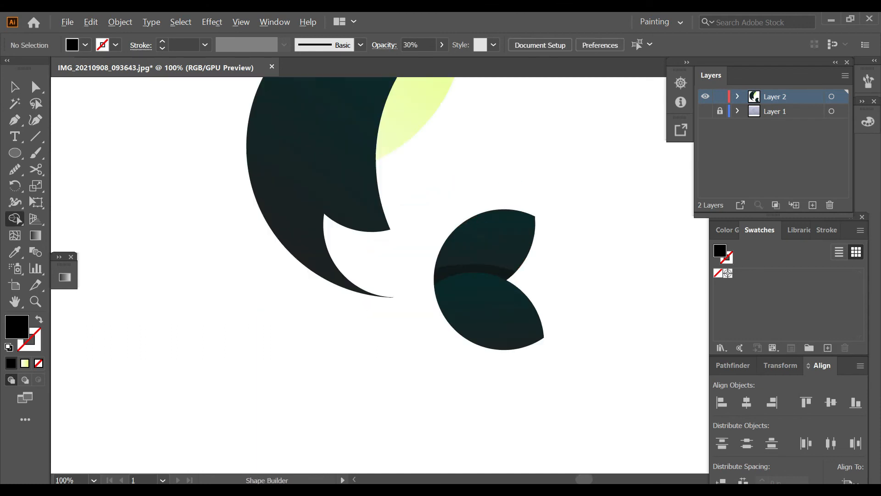
Set the opacity of the narrowed shadow band on the upper tail leaf to 10%.
scroll(395, 219, up, 2)
scroll(438, 206, down, 1)
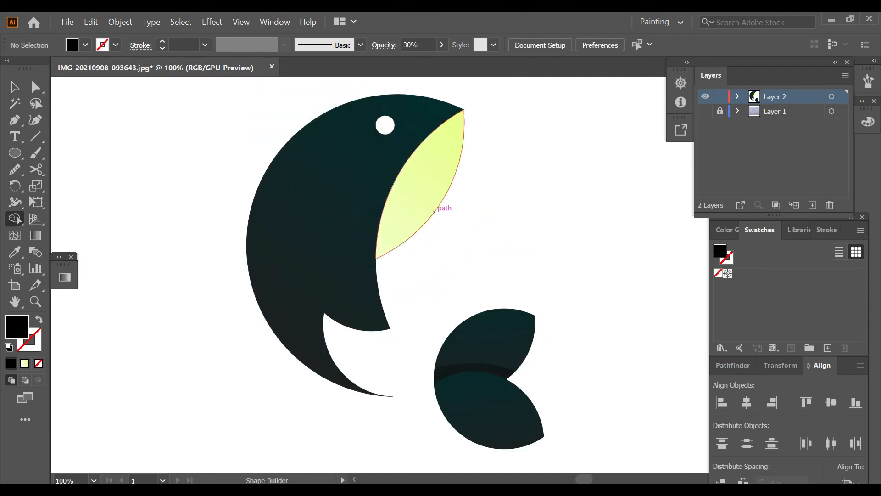
scroll(500, 321, up, 2)
key(v)
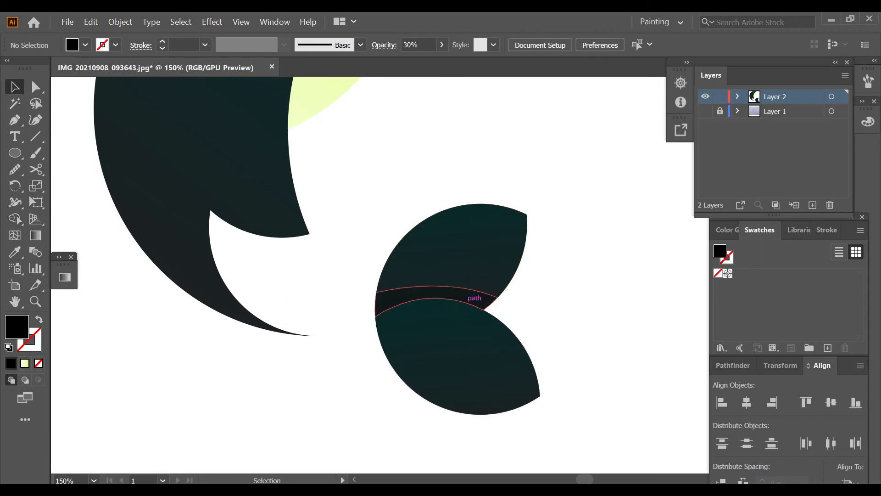
click(475, 299)
click(411, 45)
text(10)
key(Return)
Try shifting the faint shadow band down toward the lower tail leaf, and undo the shift.
drag(459, 294, 451, 318)
scroll(570, 274, down, 1)
click(568, 277)
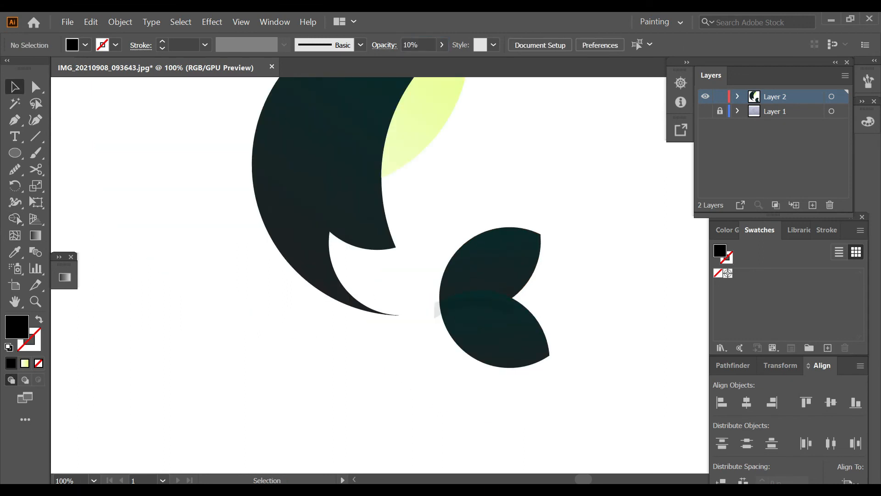
scroll(553, 313, up, 2)
key(ctrl+z)
click(582, 248)
scroll(581, 248, down, 2)
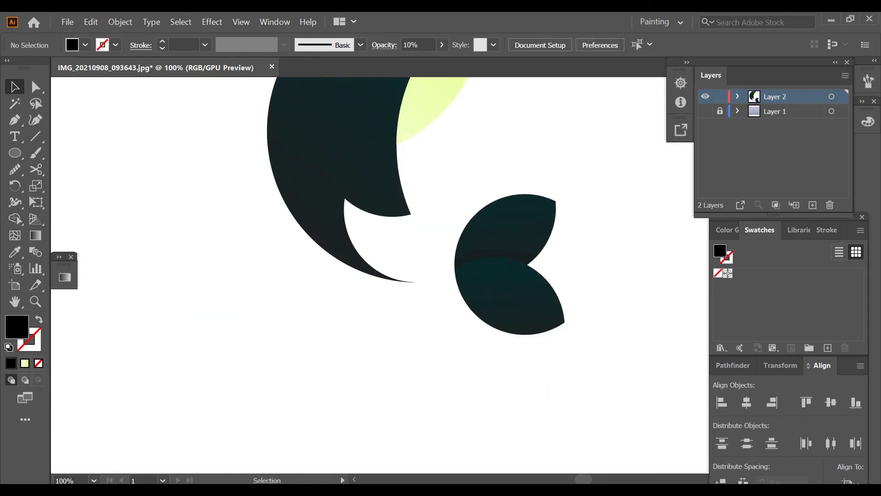
scroll(582, 247, up, 4)
scroll(394, 279, right, 2)
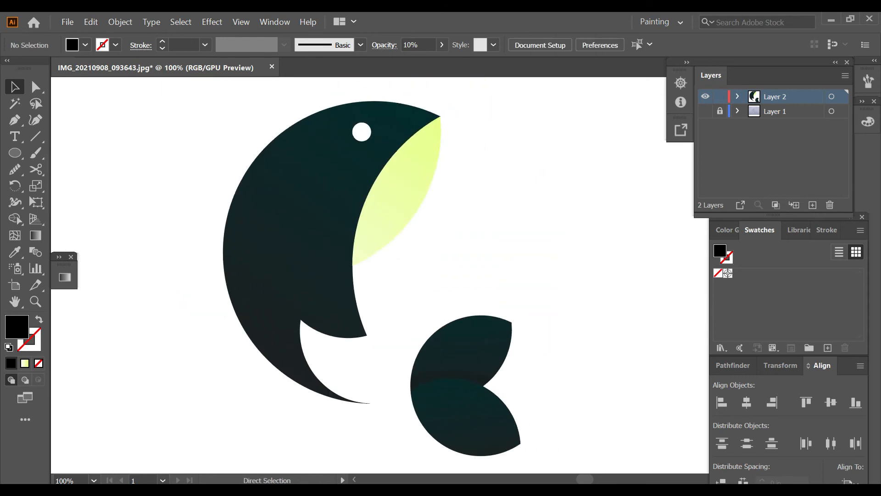